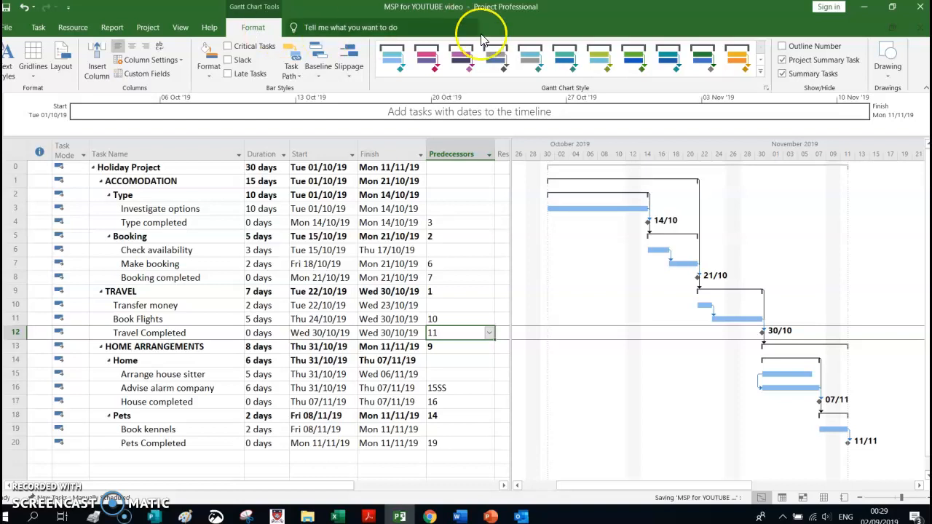
Show outline numbers next to the task names in the Gantt chart's task list
click(783, 49)
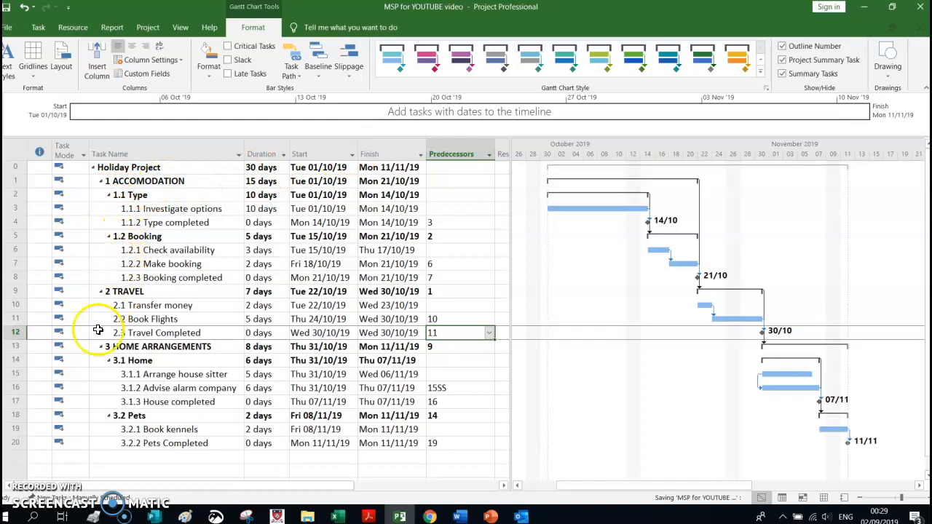
click(783, 49)
click(783, 48)
click(783, 49)
click(783, 48)
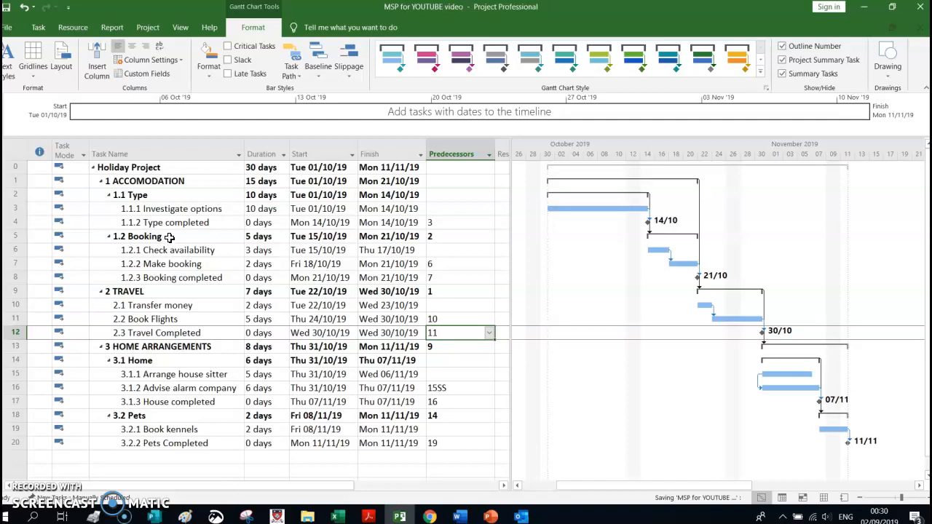
In the project information, keep scheduling from Project Start Date and set the start date to Tue 01/10/19
click(142, 28)
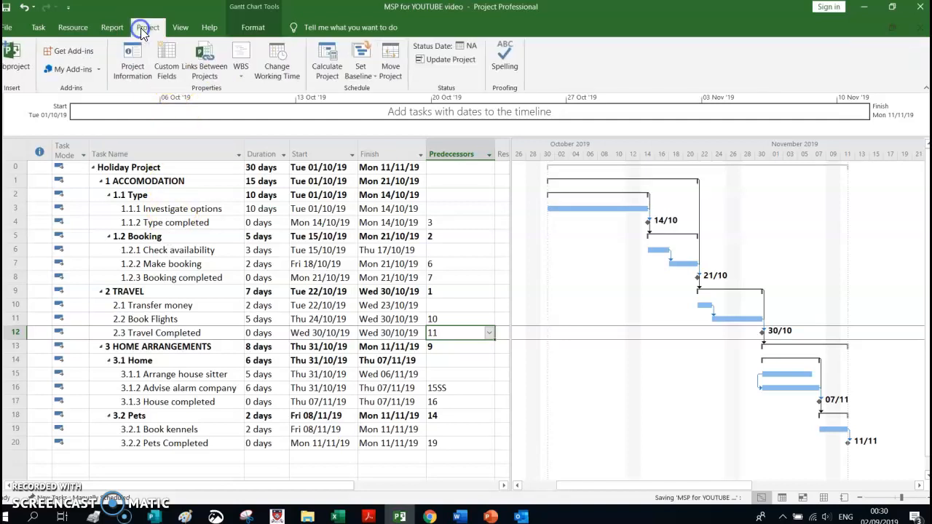
click(132, 65)
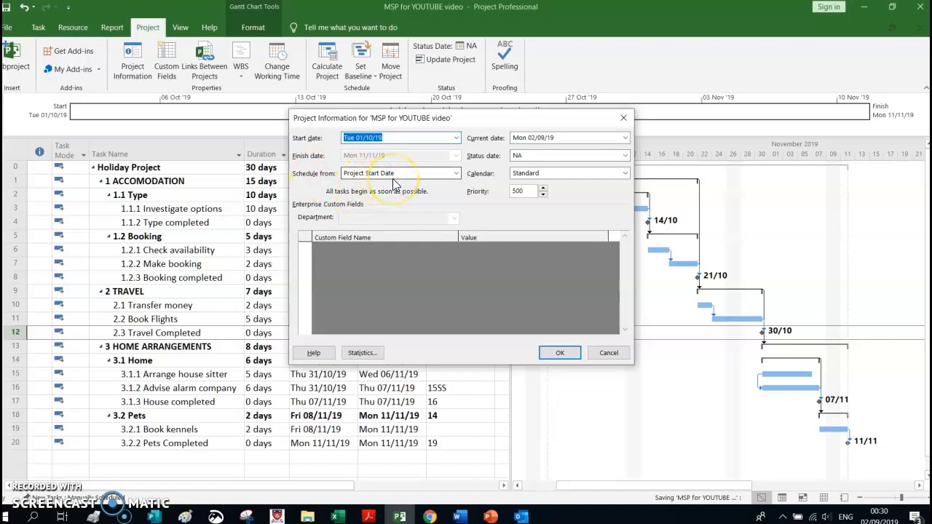
click(457, 175)
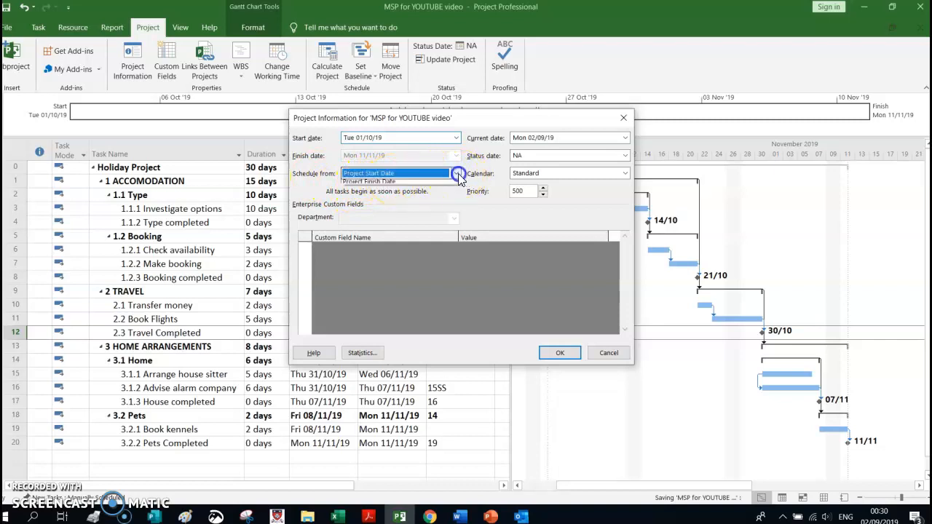
click(459, 178)
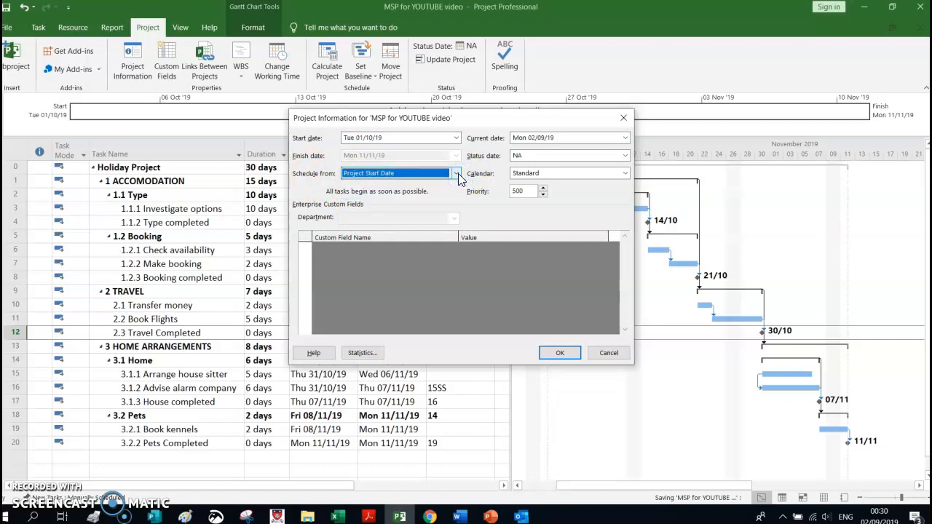
click(396, 137)
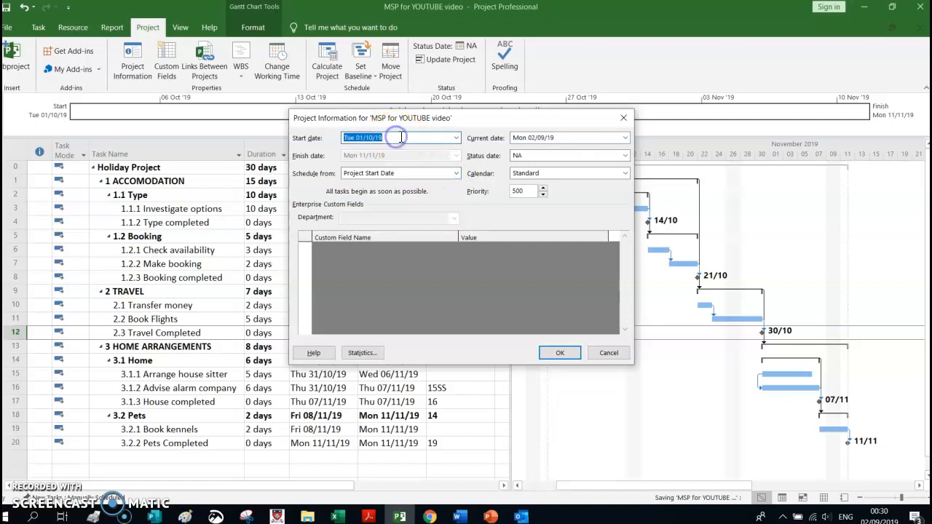
click(456, 137)
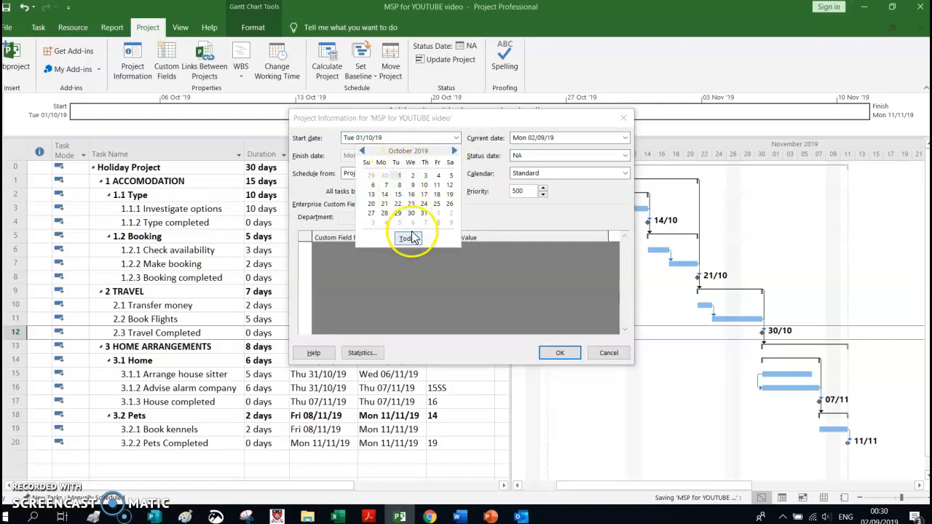
click(399, 176)
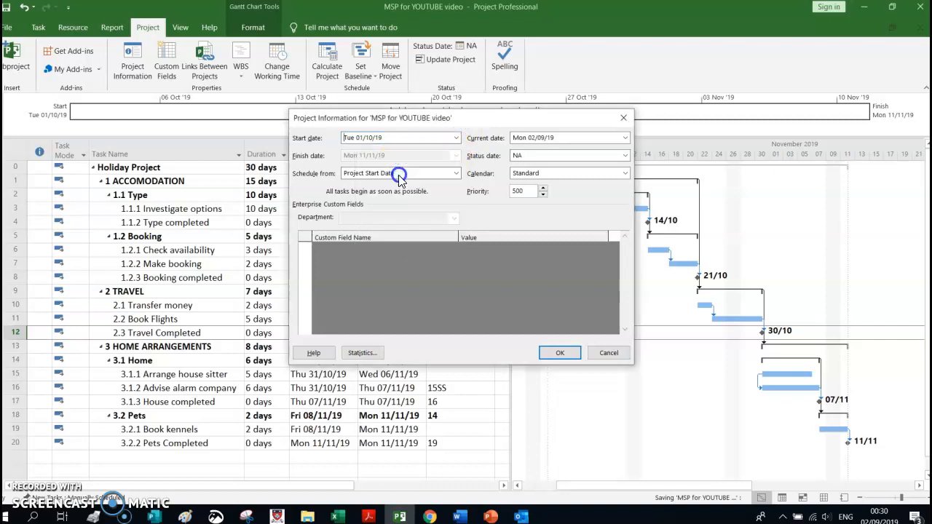
click(562, 354)
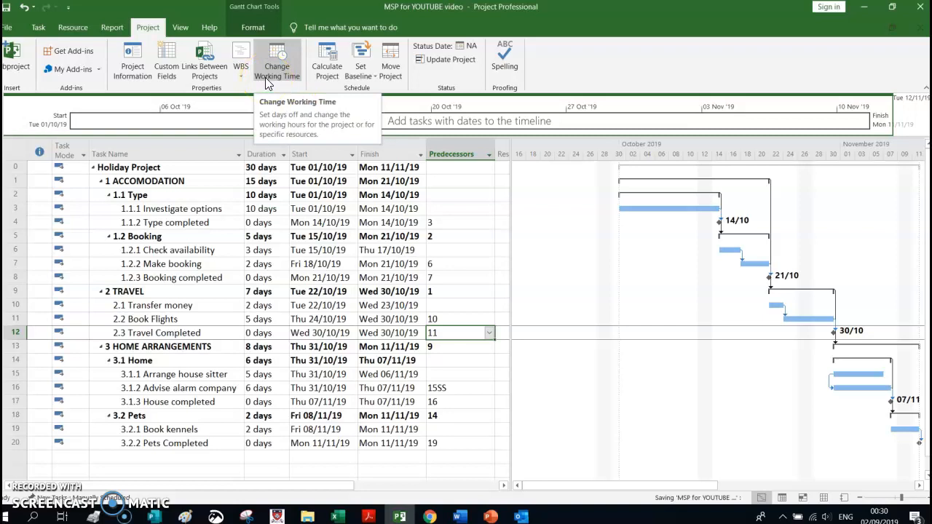
Create a new base calendar named Holiday Project Calendar as a copy of the Standard calendar
click(197, 57)
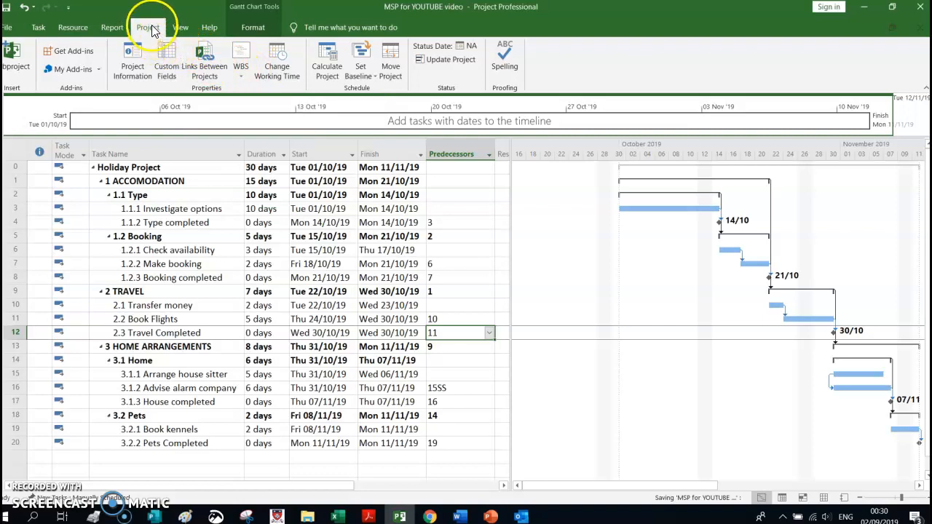
click(279, 76)
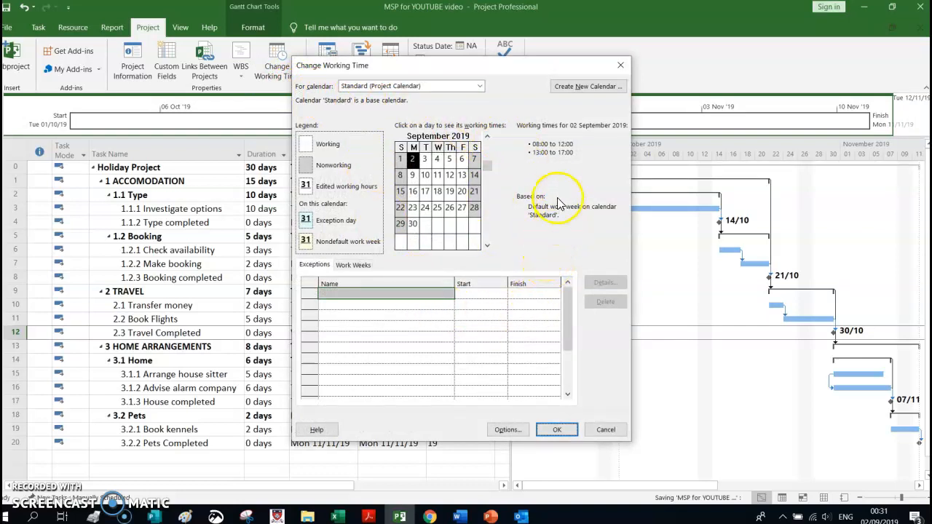
click(587, 86)
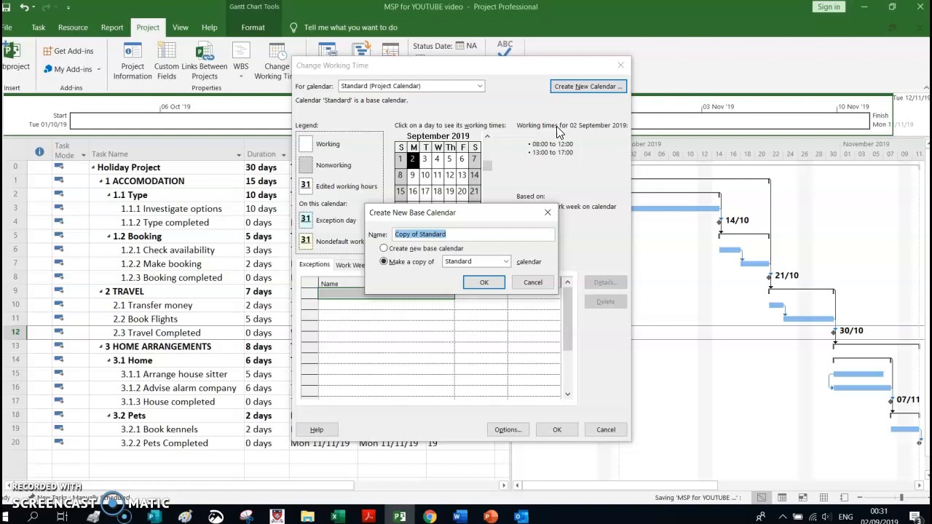
text(Holiday Project Calenda)
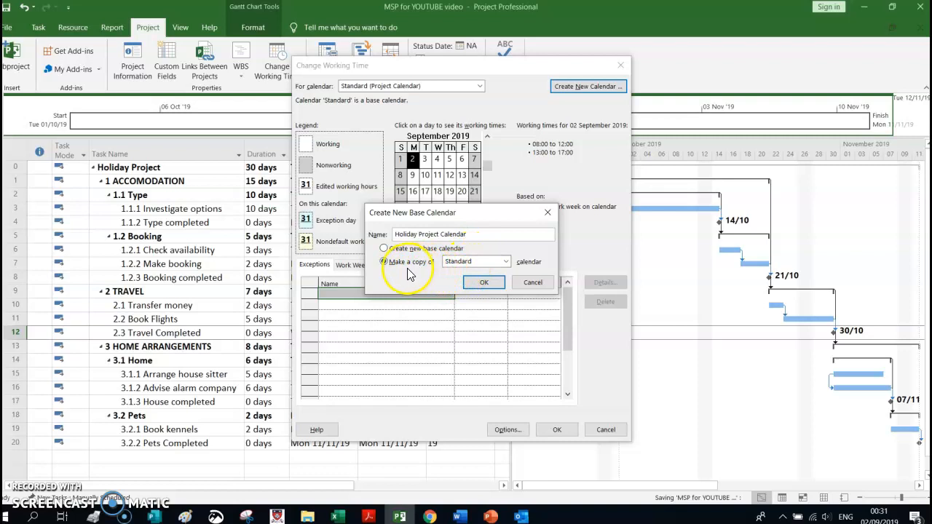
click(495, 289)
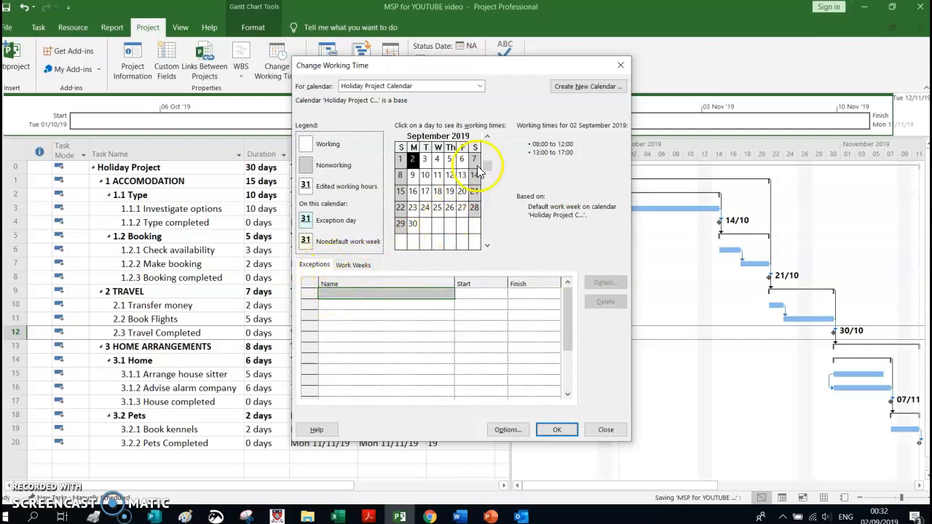
Add an exception named Public Holiday on 16 October 2019 to the Holiday Project Calendar and save it
click(487, 245)
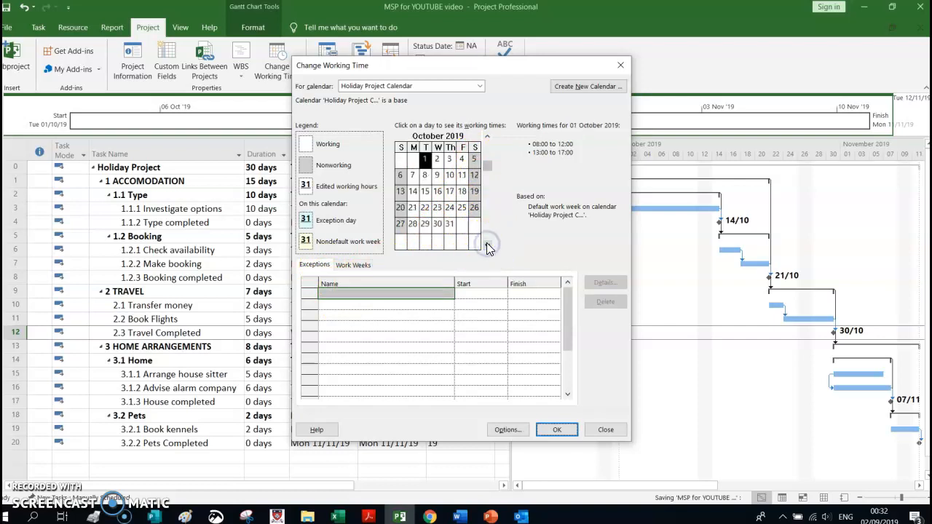
click(437, 191)
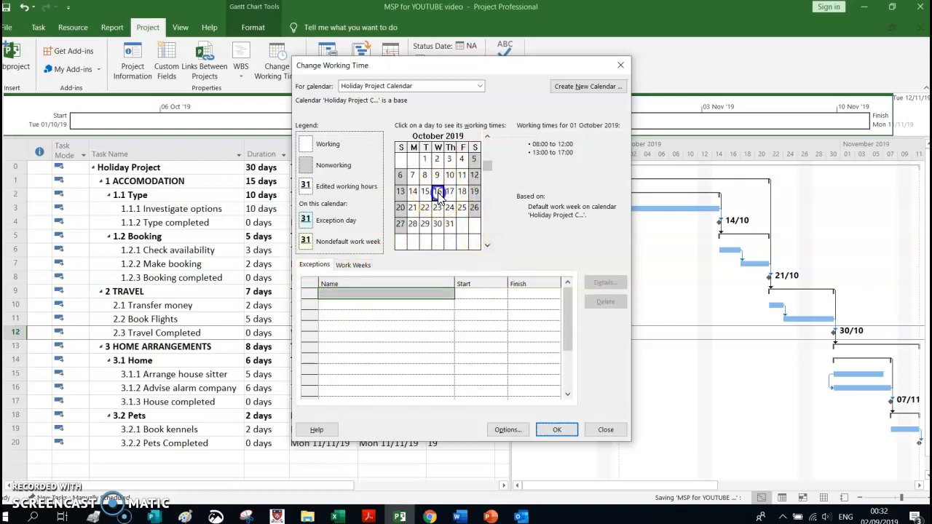
click(386, 292)
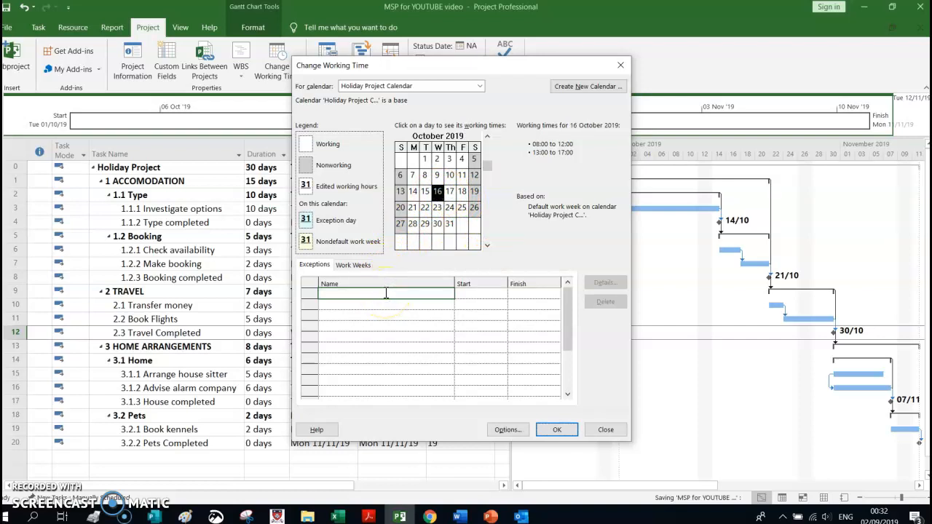
text(Public Holiday)
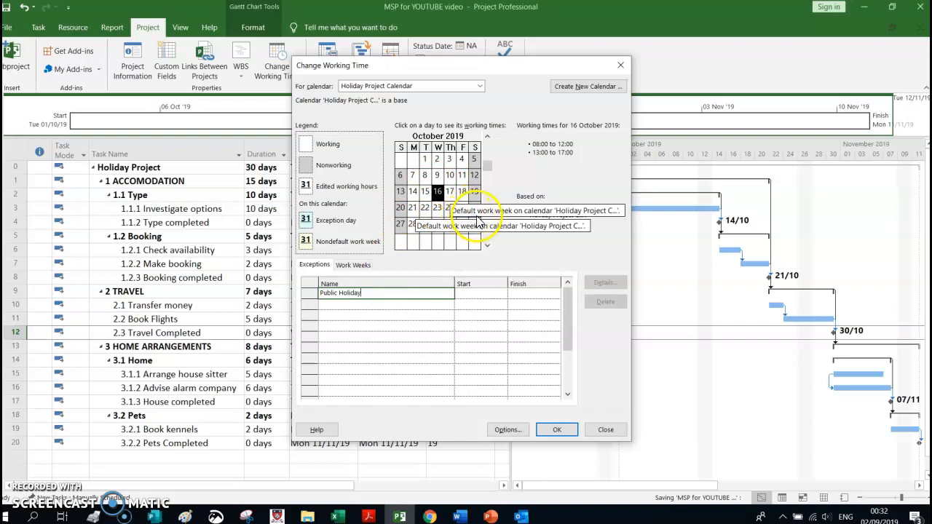
click(555, 430)
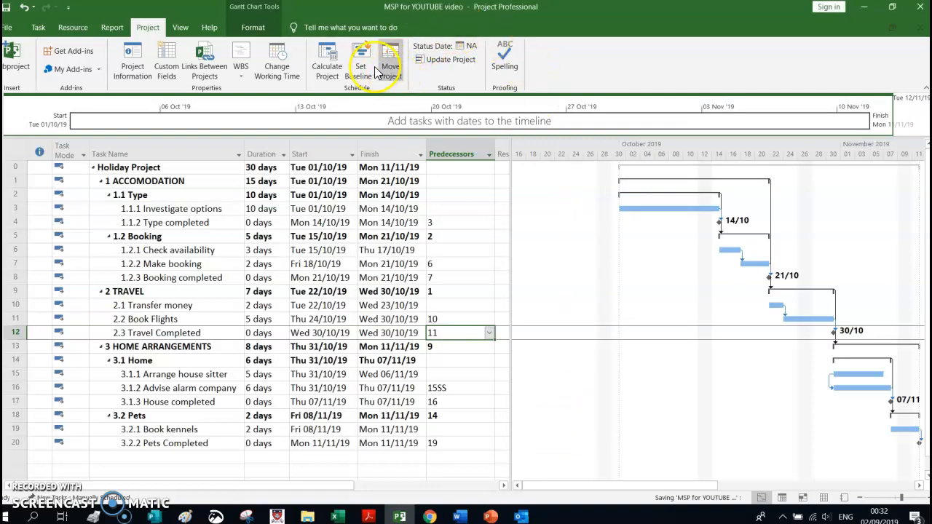
In the Holiday Project Calendar's default work week, limit Friday's specific working times to 08:00–12:00 by removing the afternoon shift
click(277, 65)
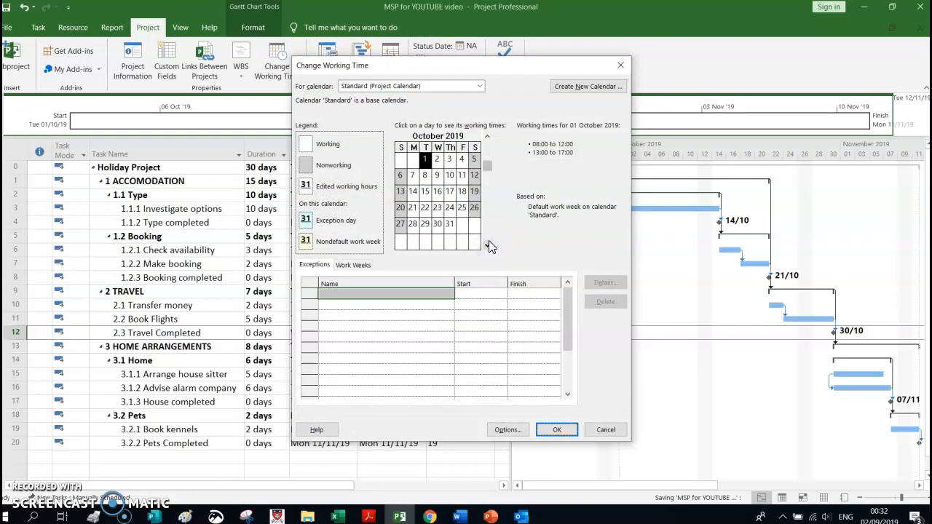
click(480, 86)
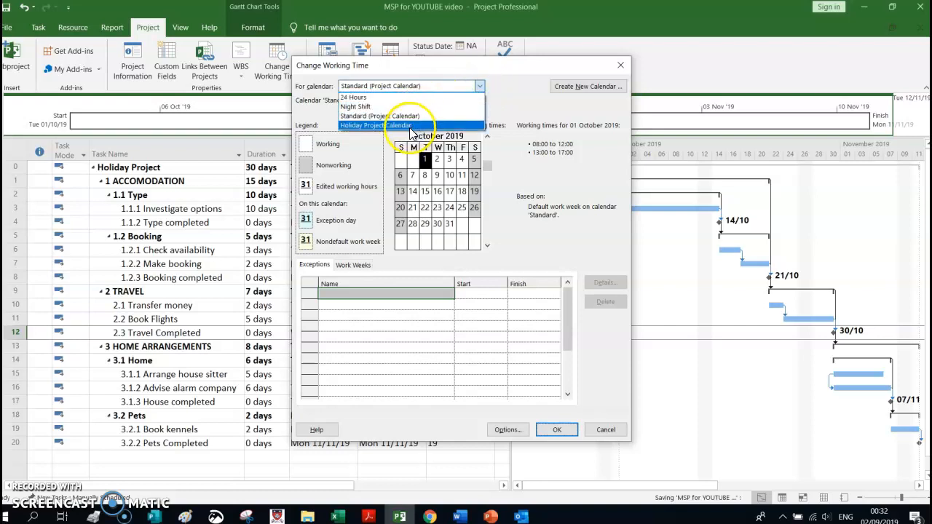
click(410, 126)
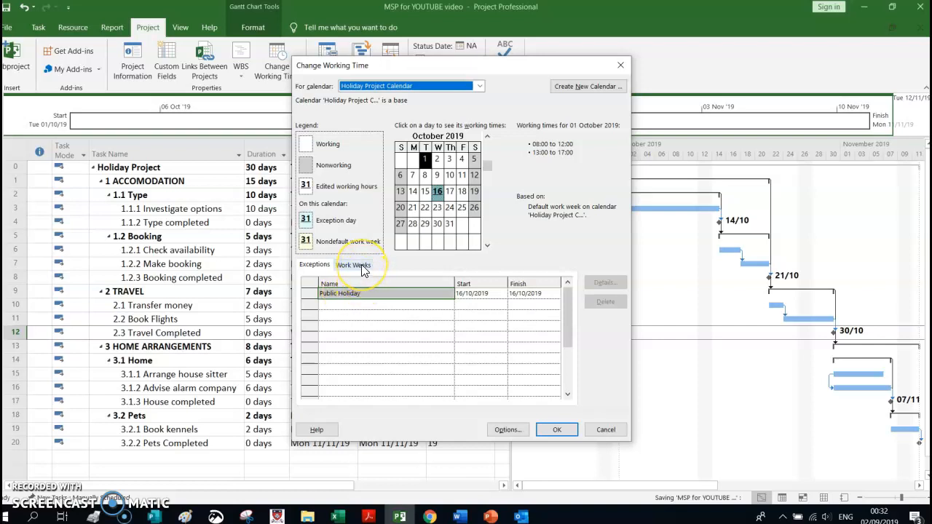
click(362, 267)
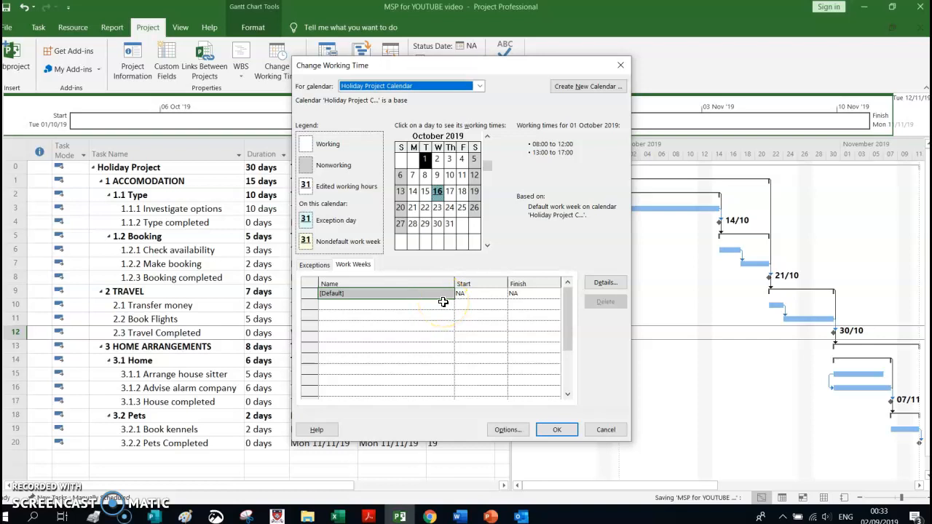
click(606, 283)
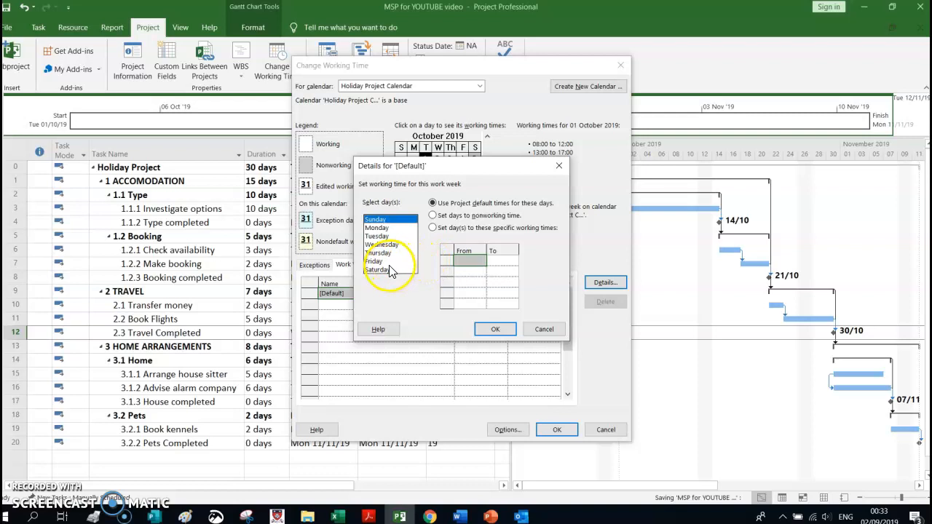
click(376, 262)
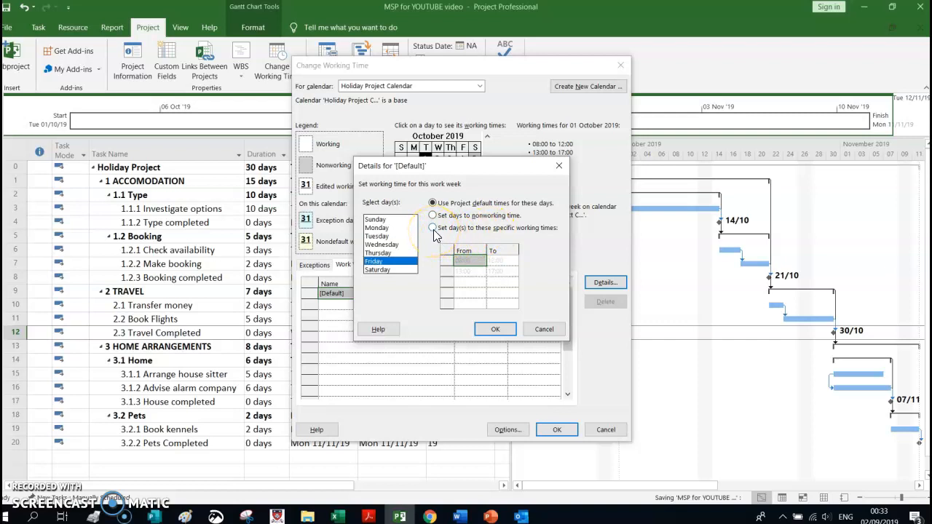
click(434, 229)
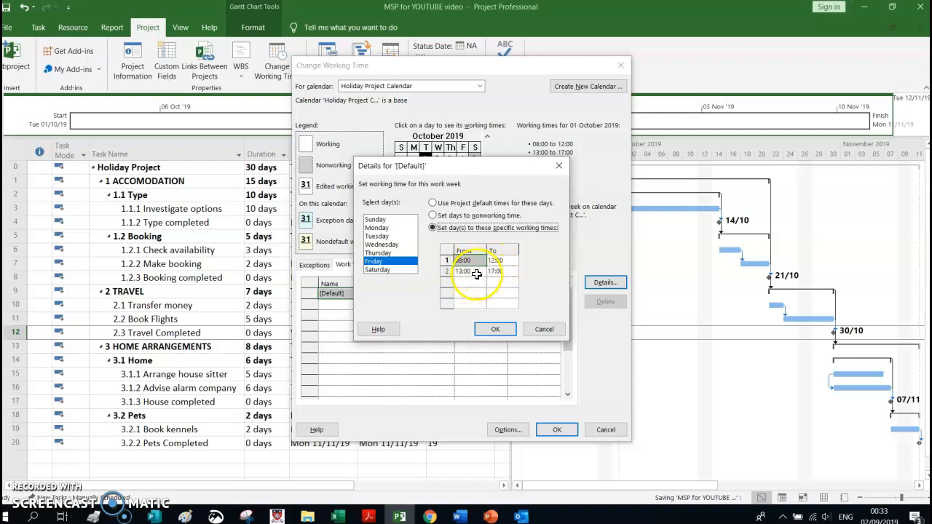
click(492, 270)
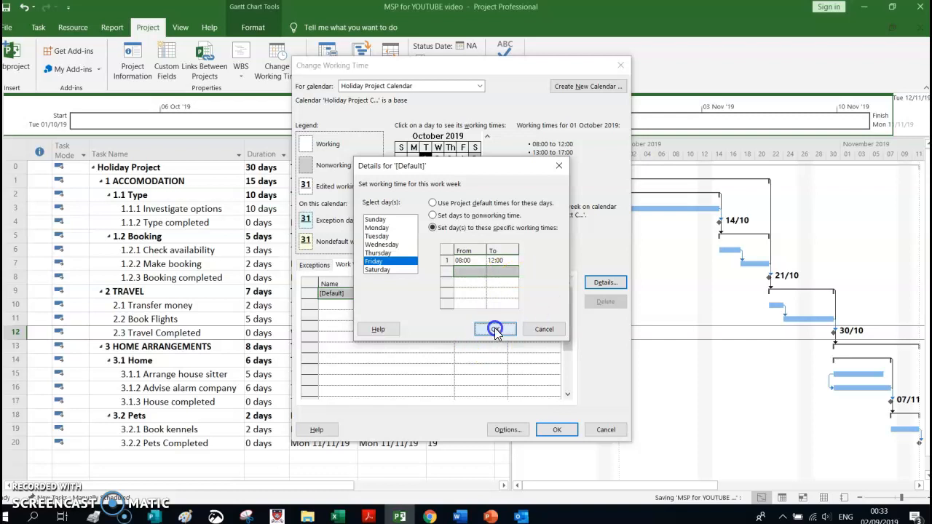
click(495, 330)
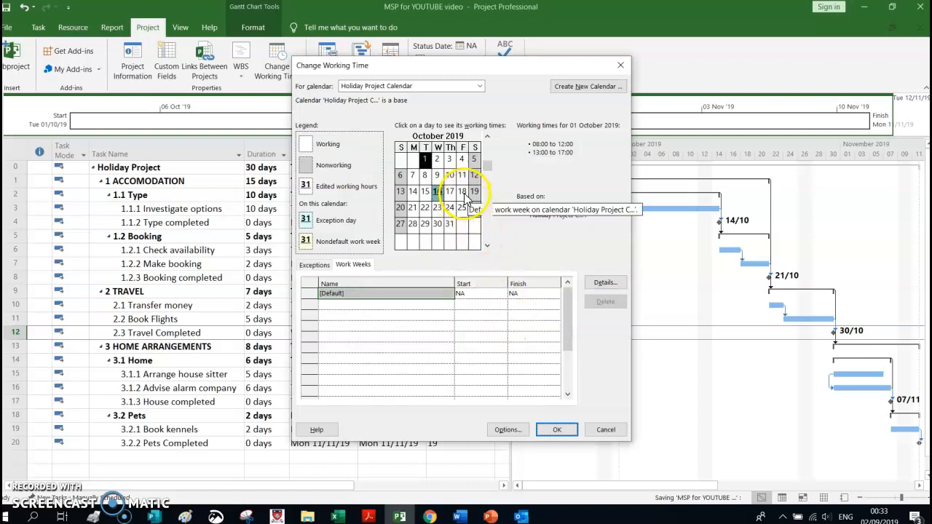
Check the working times for 16 and 18 October 2019 against the exceptions and work weeks, and save the calendar changes
click(462, 193)
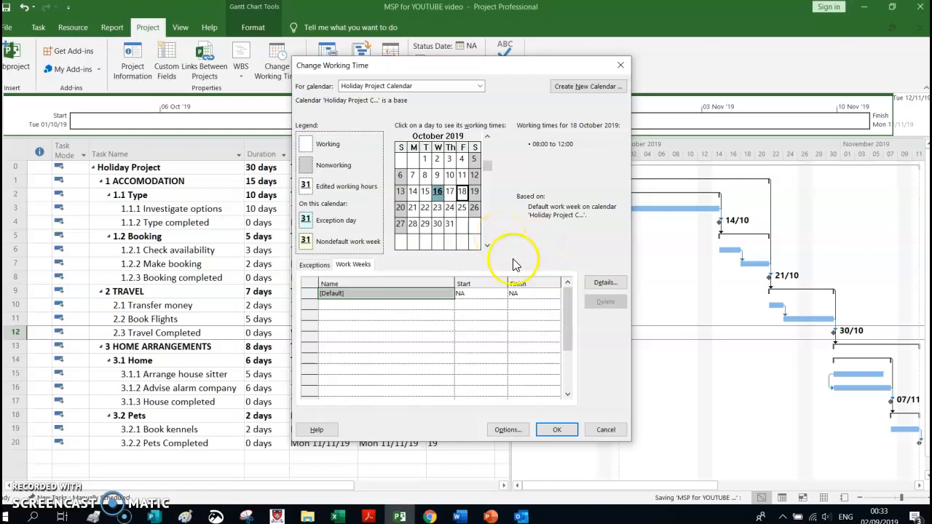
click(438, 192)
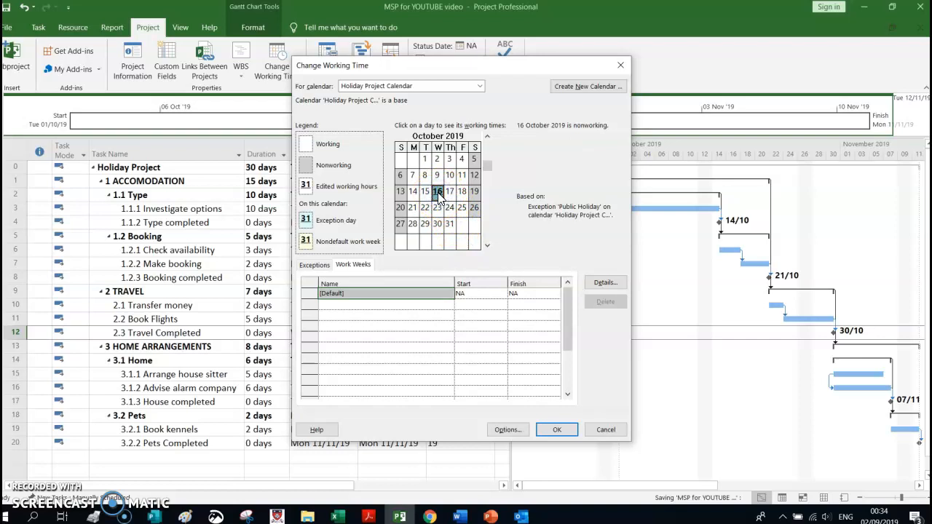
click(312, 265)
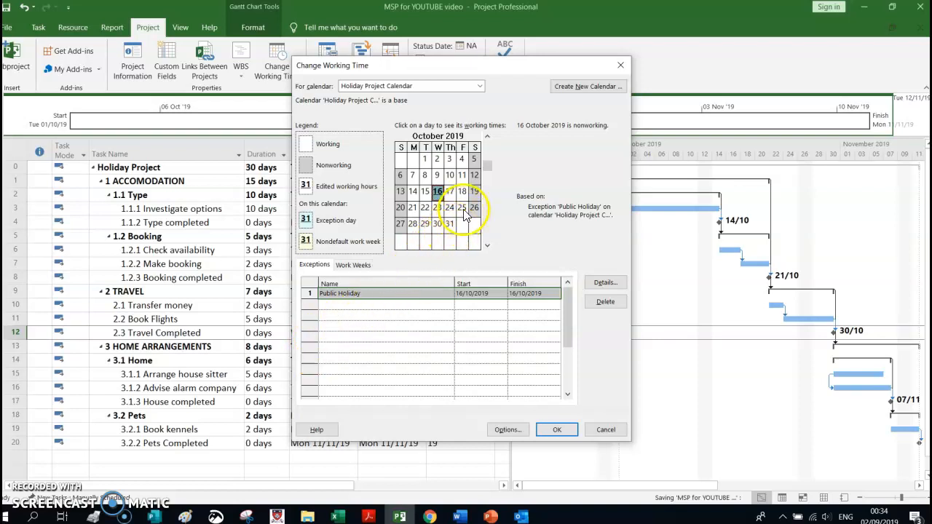
click(353, 266)
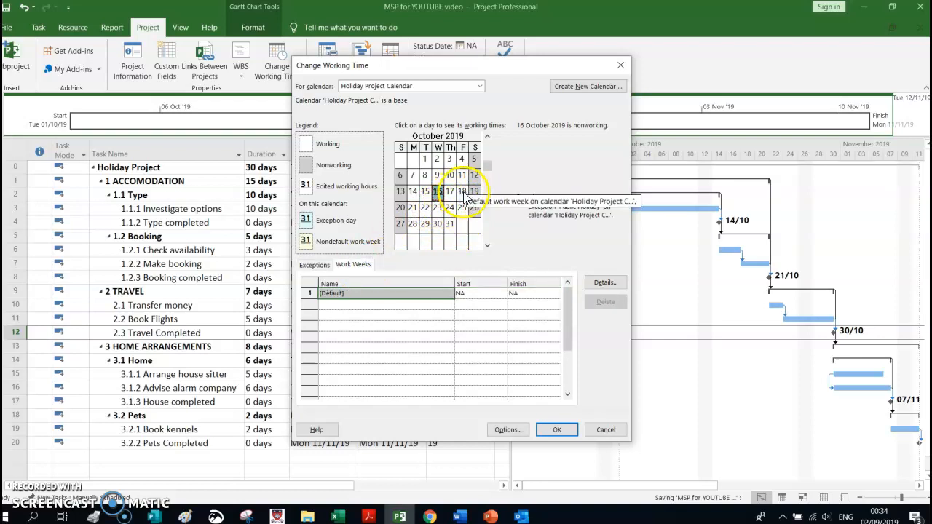
click(463, 194)
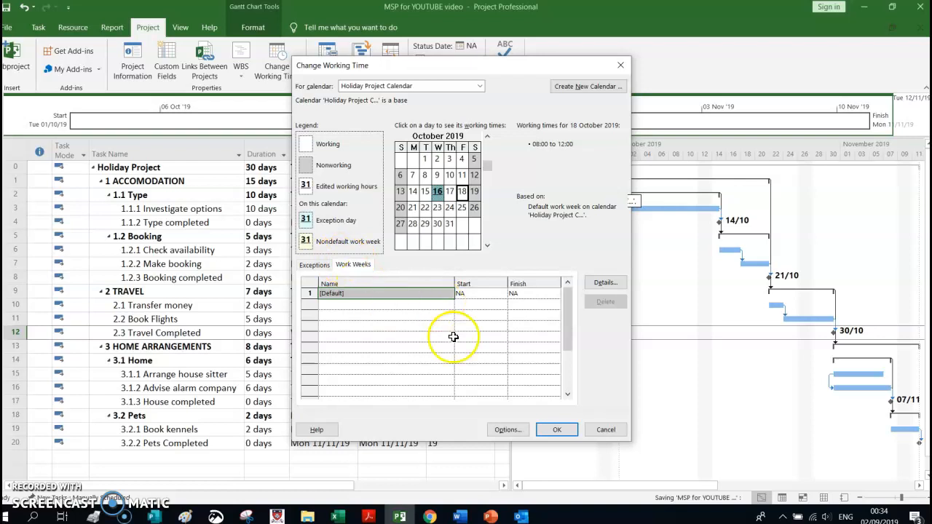
click(557, 431)
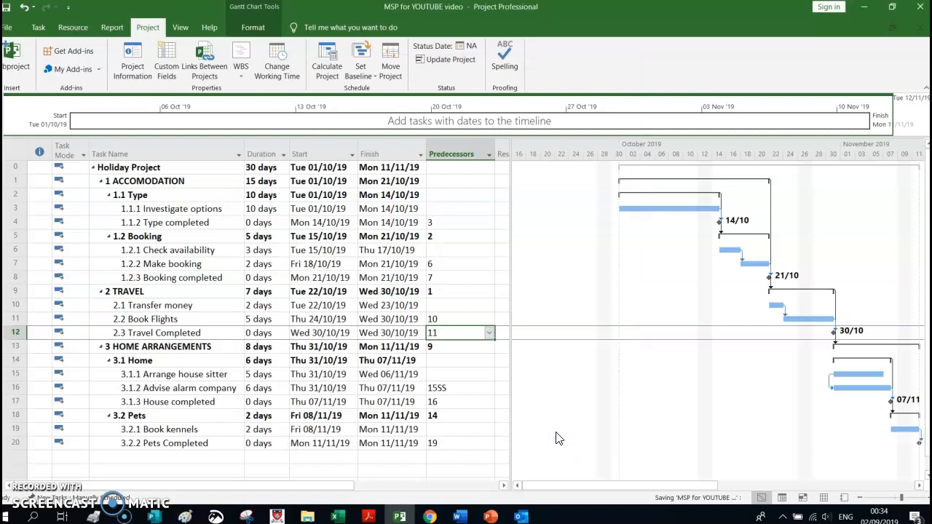
Narrow the task table by moving its divider with the Gantt chart so the Predecessors column is only partly shown
click(546, 438)
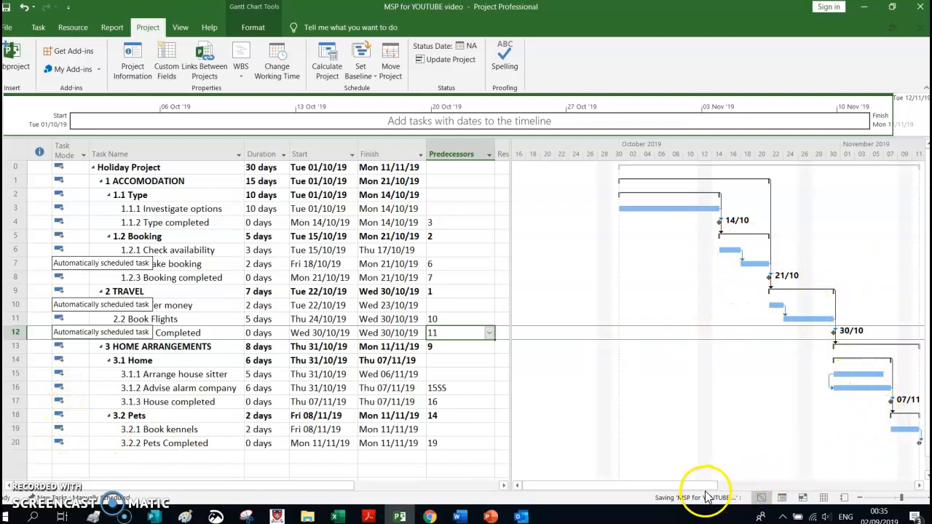
drag(703, 486, 721, 493)
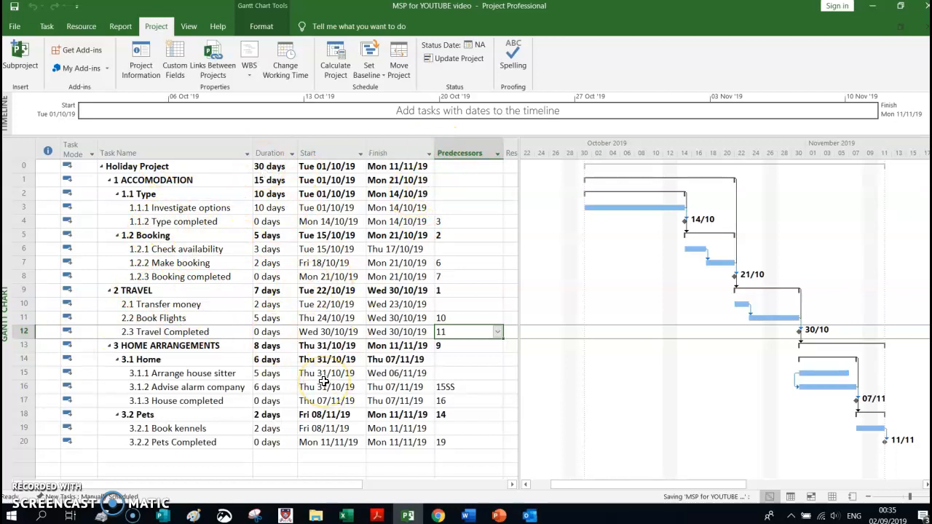
click(408, 318)
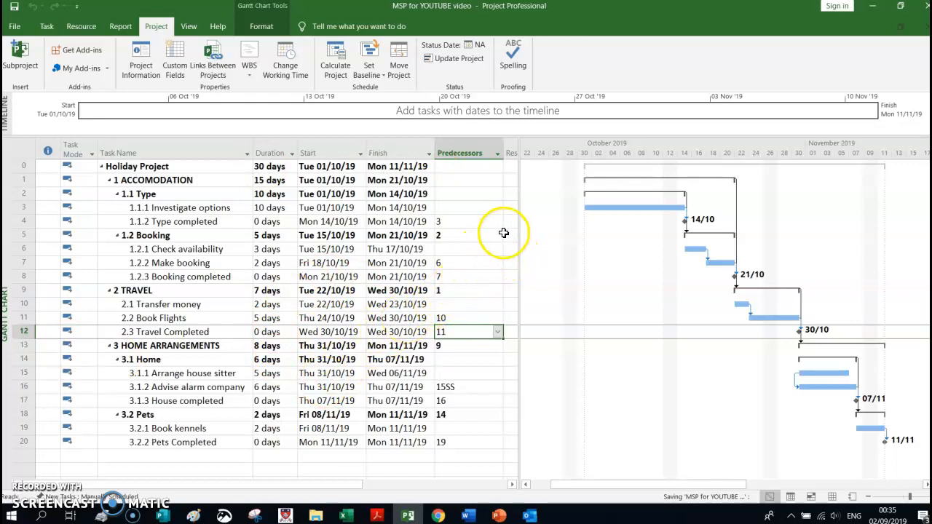
drag(520, 241, 516, 239)
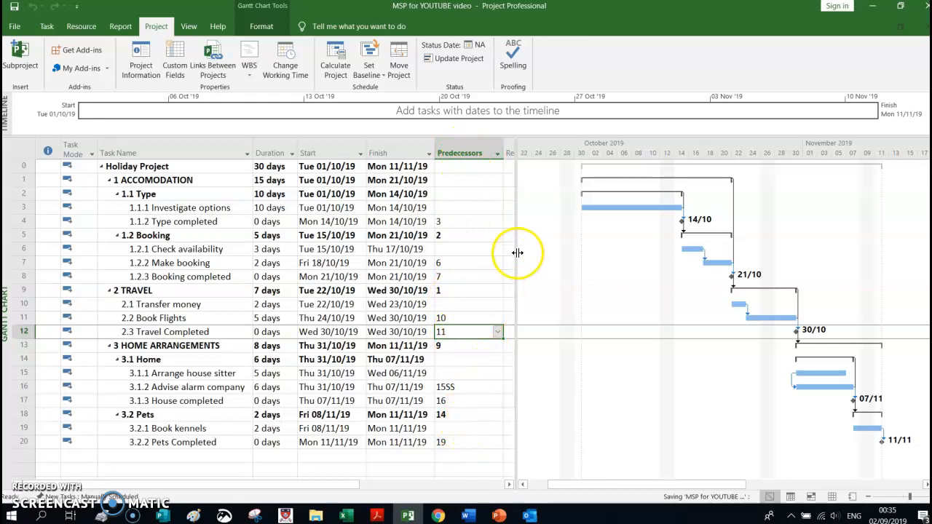
drag(516, 252, 481, 249)
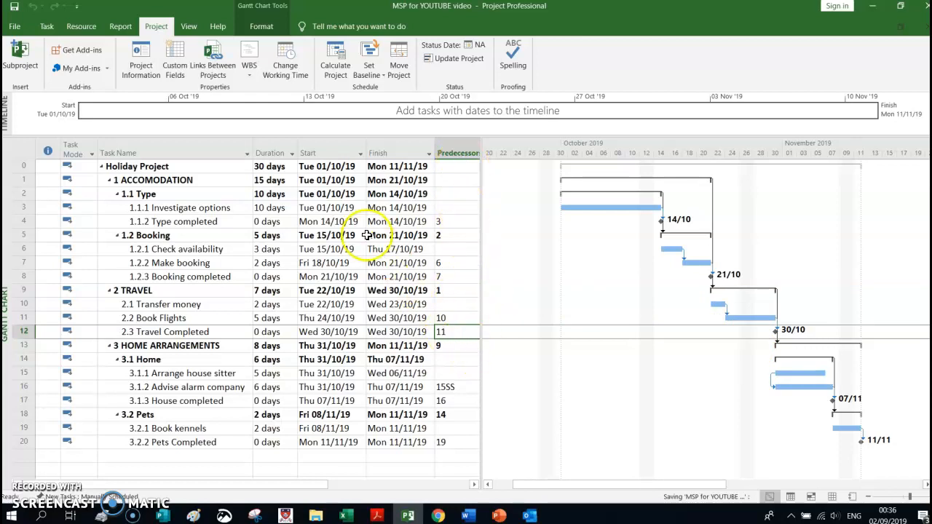
Open the print preview and set the page scaling to fit 1 page wide by 2 tall
click(15, 26)
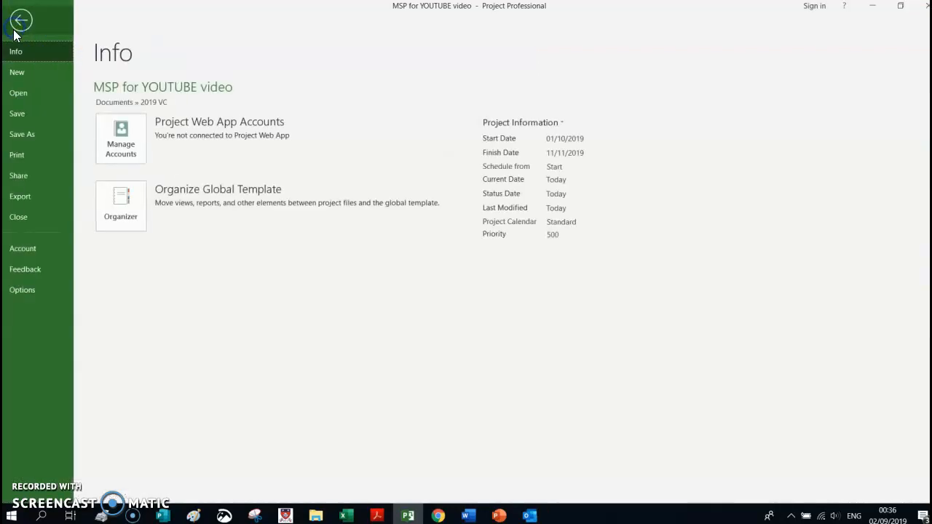
click(21, 156)
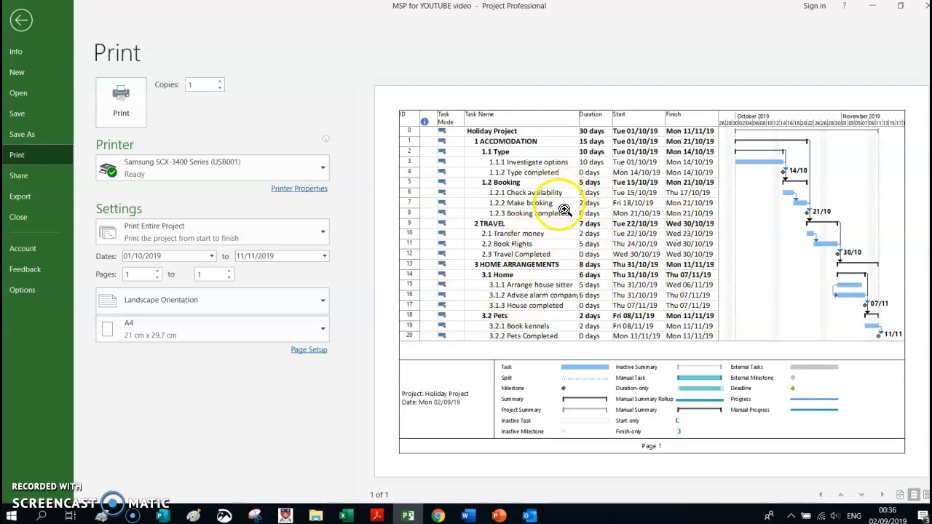
click(314, 352)
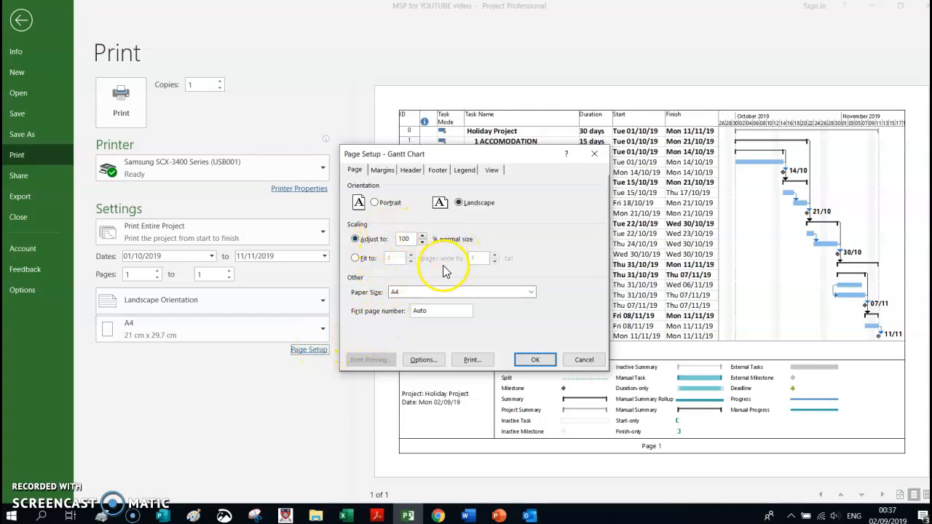
click(357, 261)
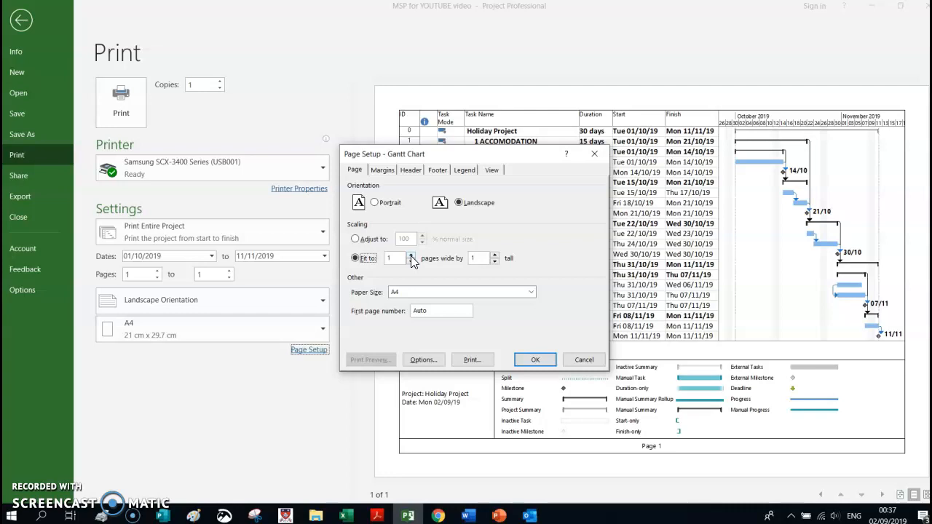
click(495, 258)
click(535, 360)
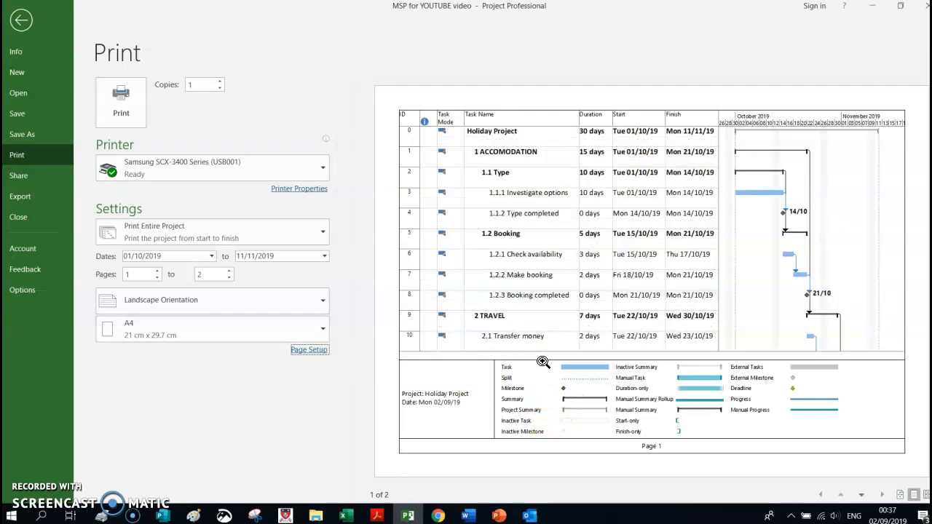
click(534, 333)
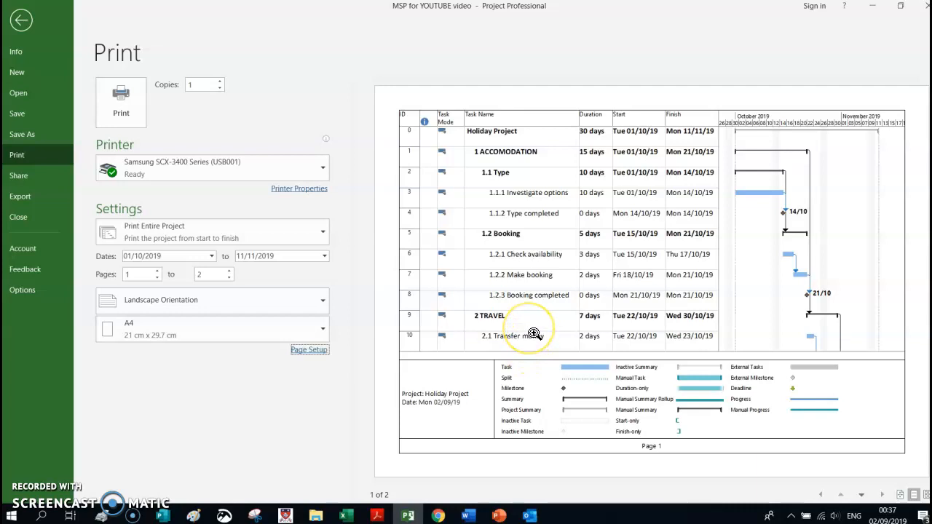
click(320, 350)
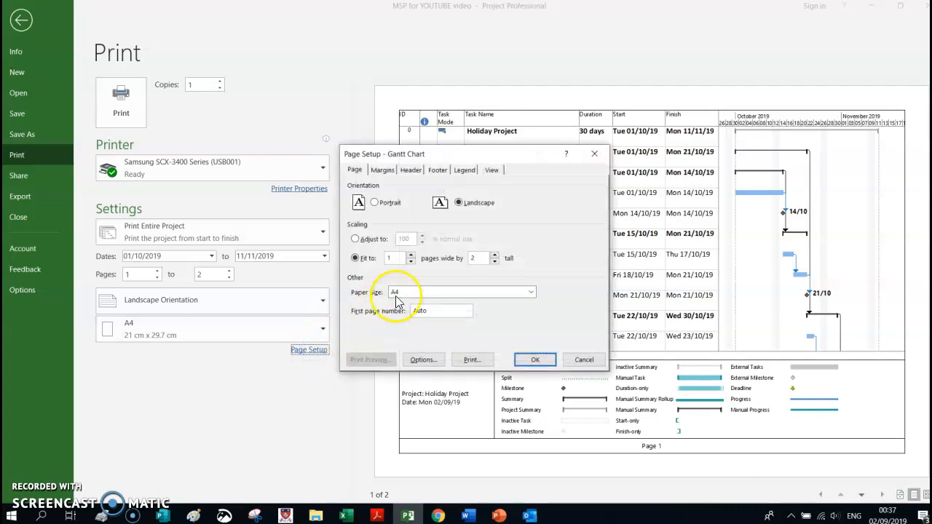
click(495, 256)
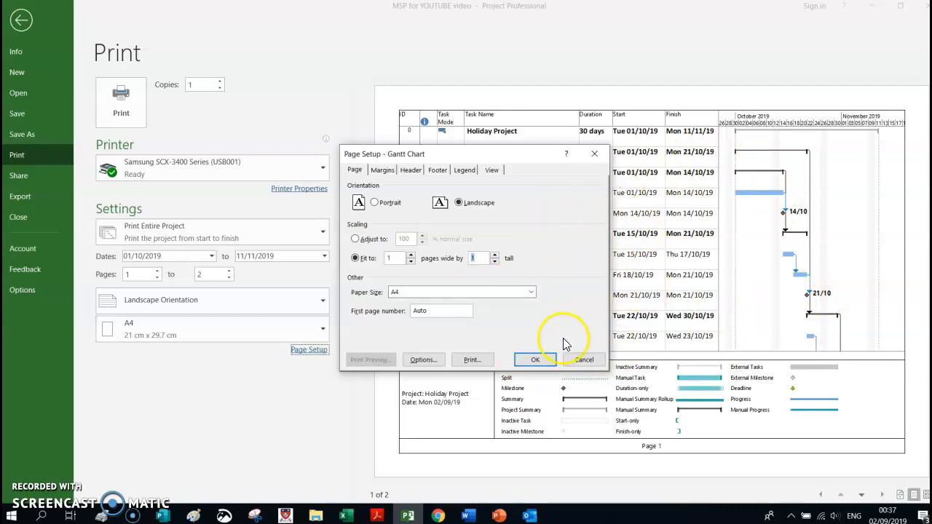
click(586, 362)
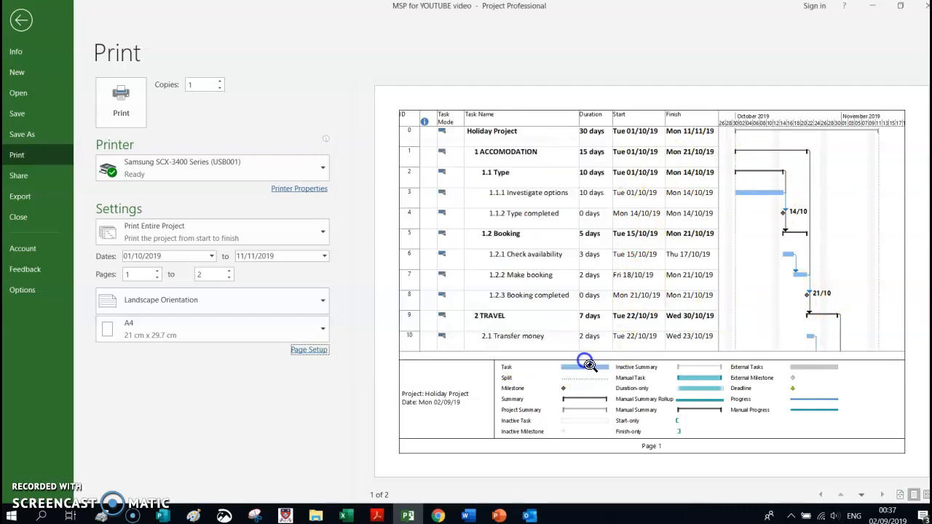
Set the print scaling to fit 1 page wide by 1 tall and return to the Gantt chart
click(305, 351)
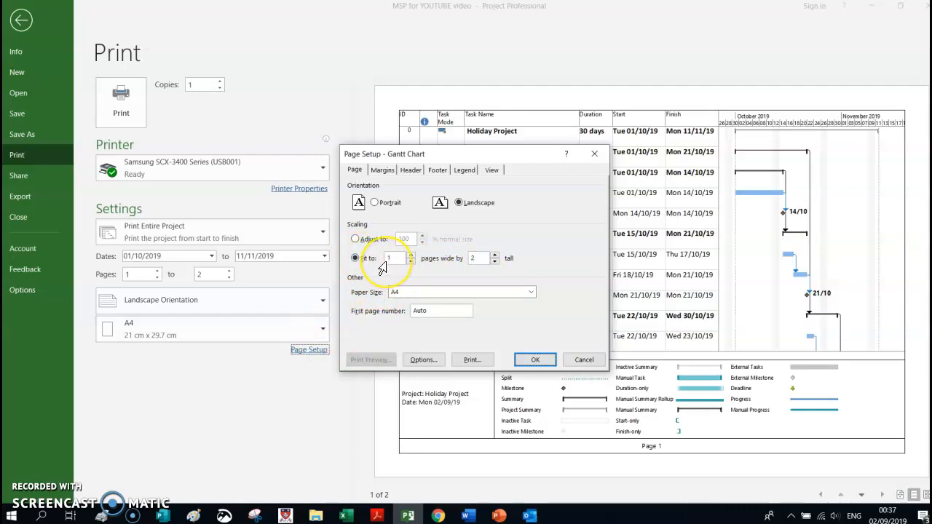
click(495, 261)
click(536, 362)
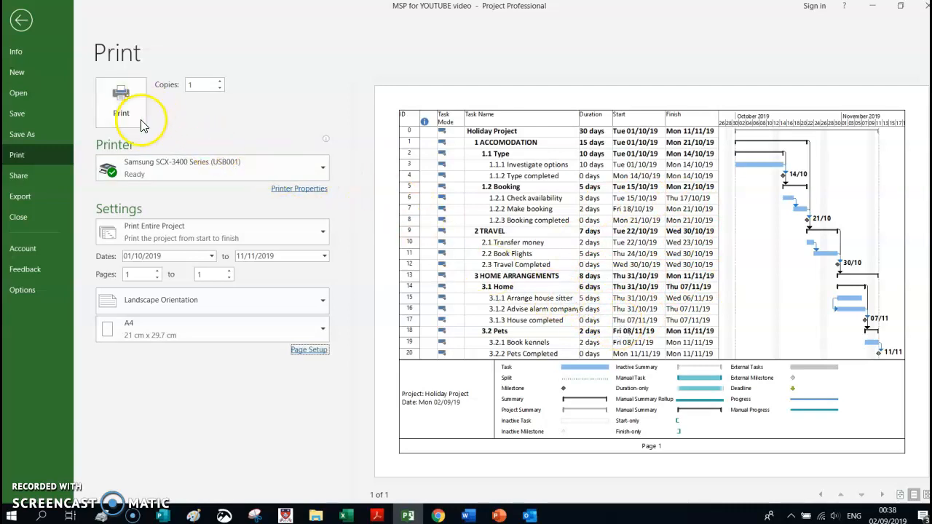
click(20, 21)
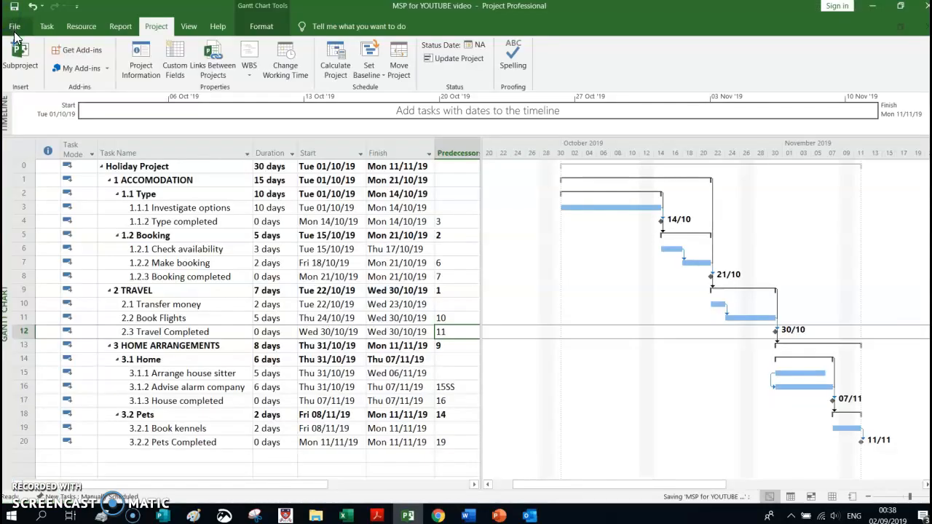